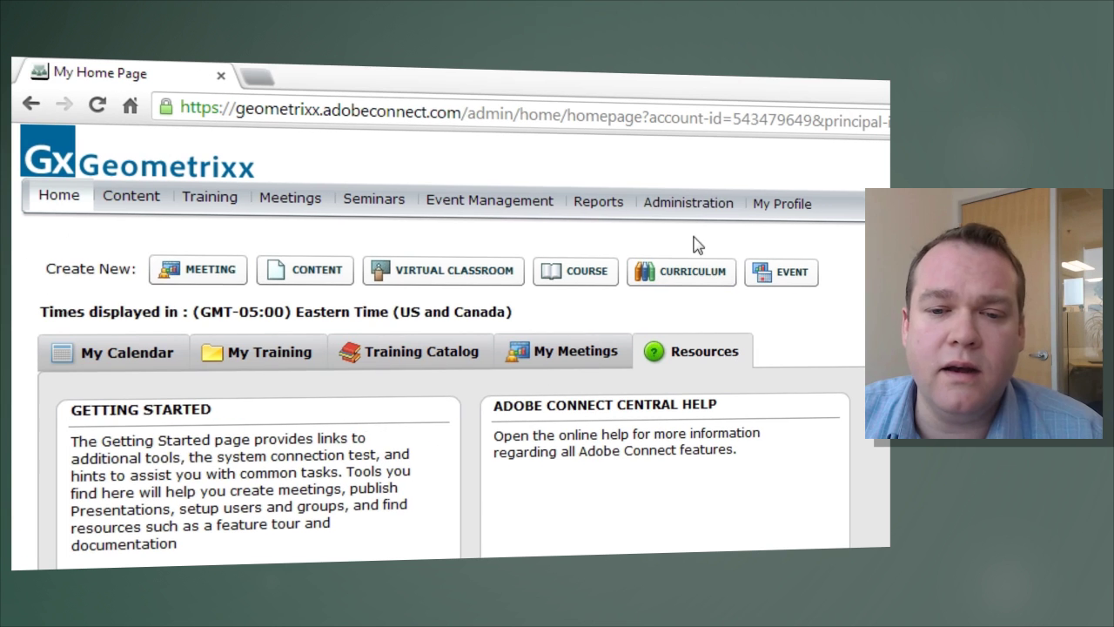
# Open the Administration tab to show the Account Summary page
pyautogui.click(690, 203)
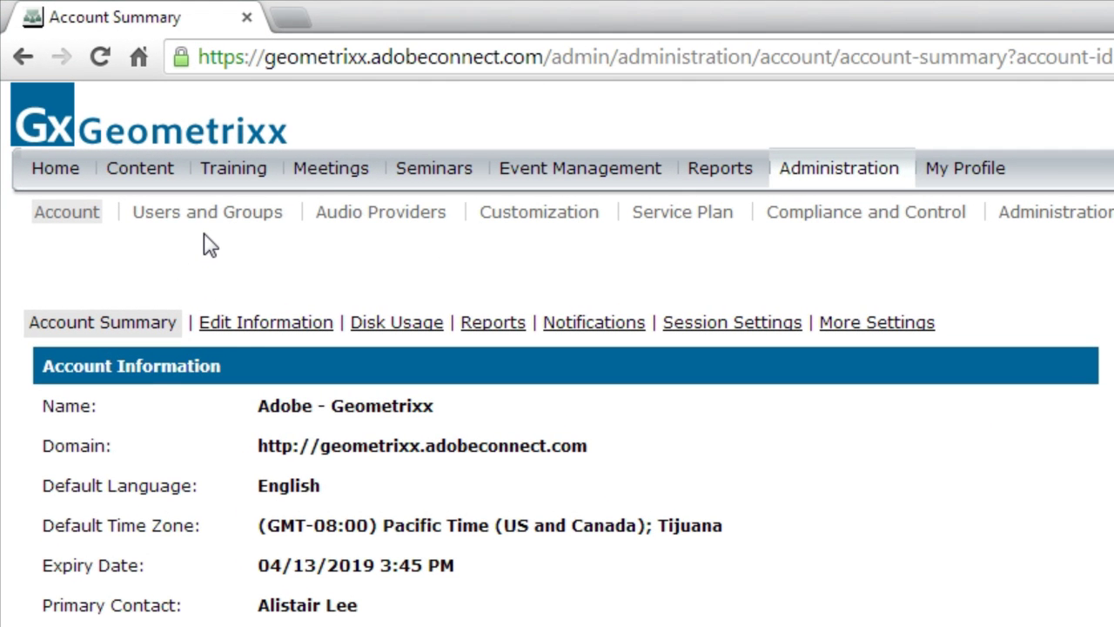
# Go from the Users and Groups list to the Customize User Profile field list
pyautogui.click(206, 223)
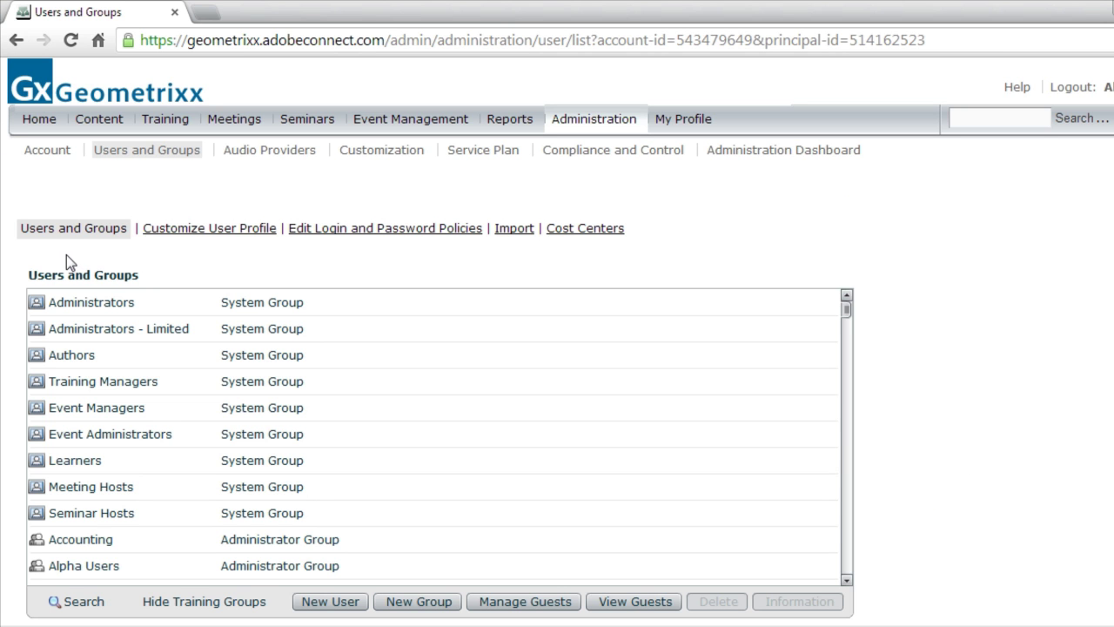
pyautogui.moveTo(846, 311)
pyautogui.mouseDown()
pyautogui.moveTo(846, 341)
pyautogui.moveTo(846, 301)
pyautogui.mouseUp()
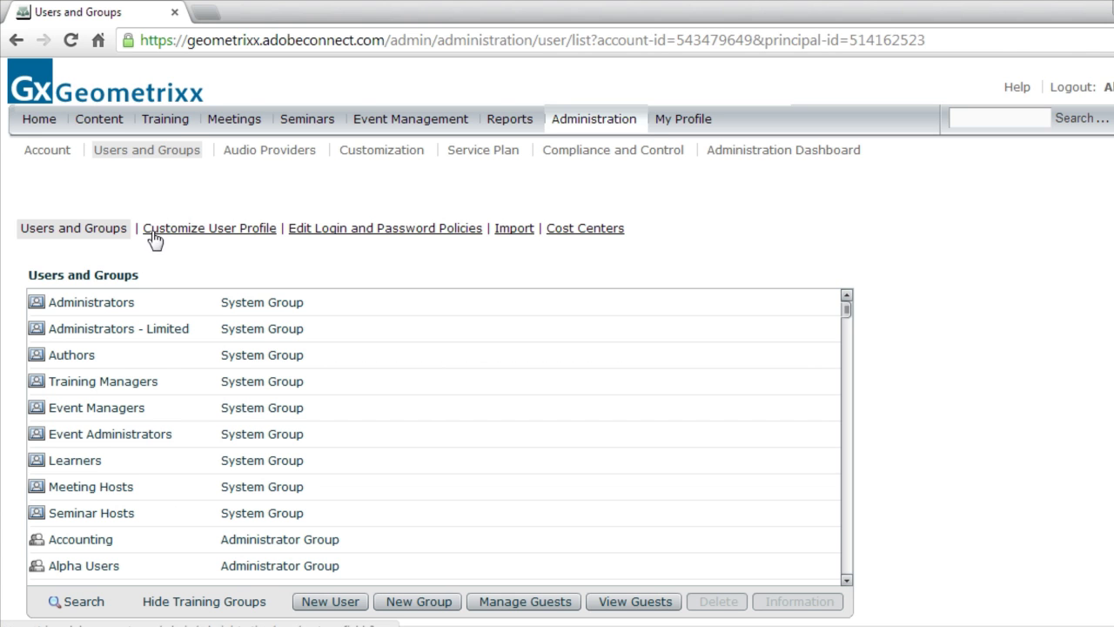
pyautogui.click(218, 232)
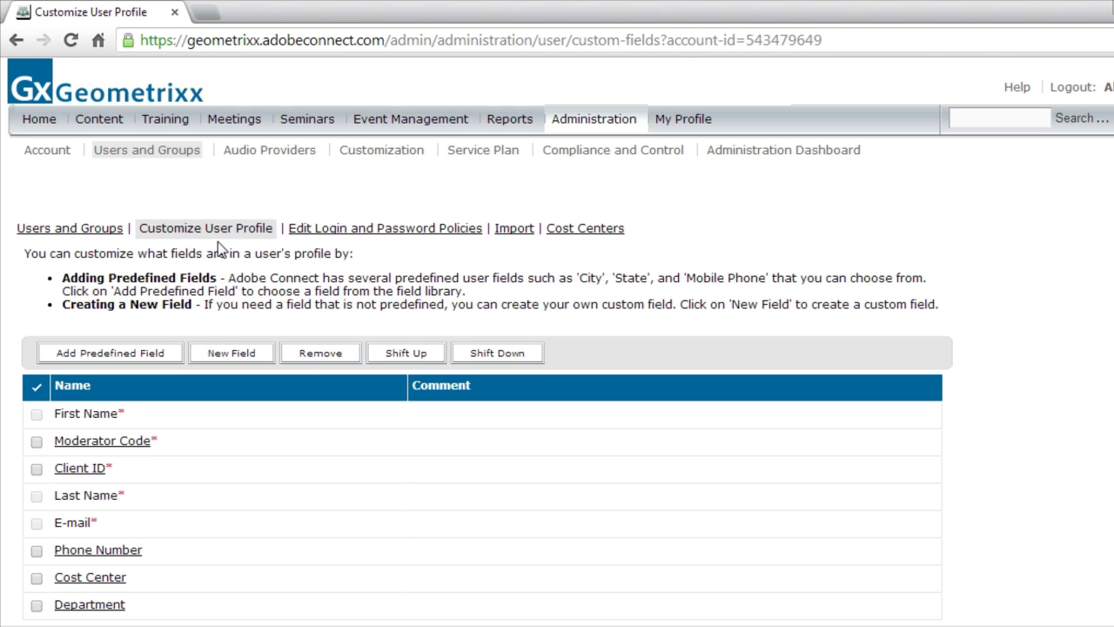
# Scroll the profile field list and start adding a predefined profile field
pyautogui.scroll(-2, 293, 362)
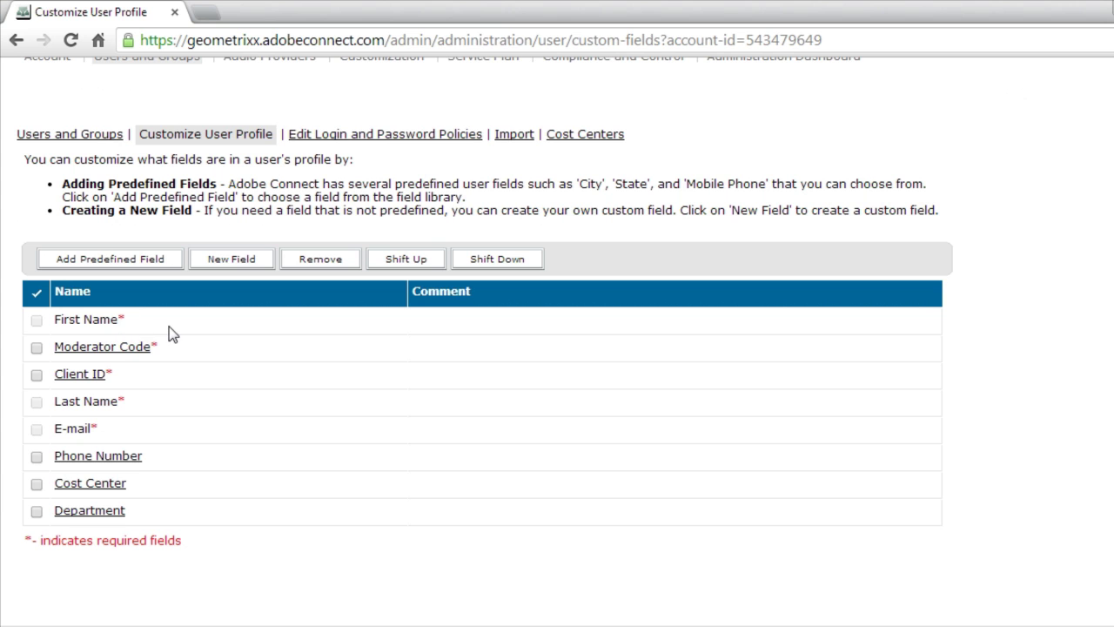
pyautogui.click(112, 263)
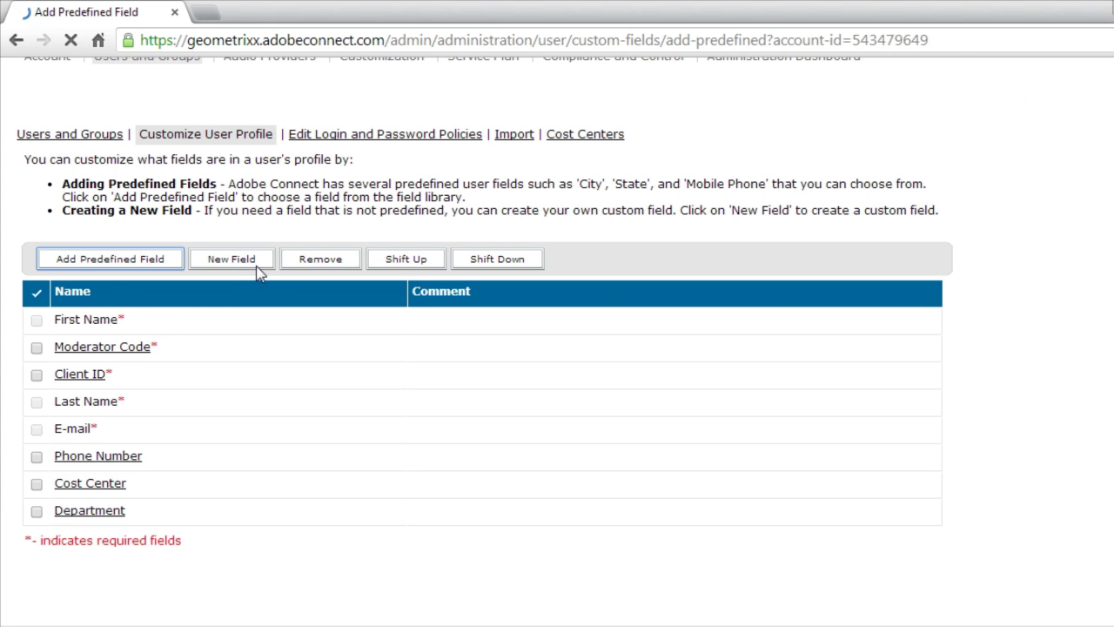
pyautogui.scroll(-5, 416, 393)
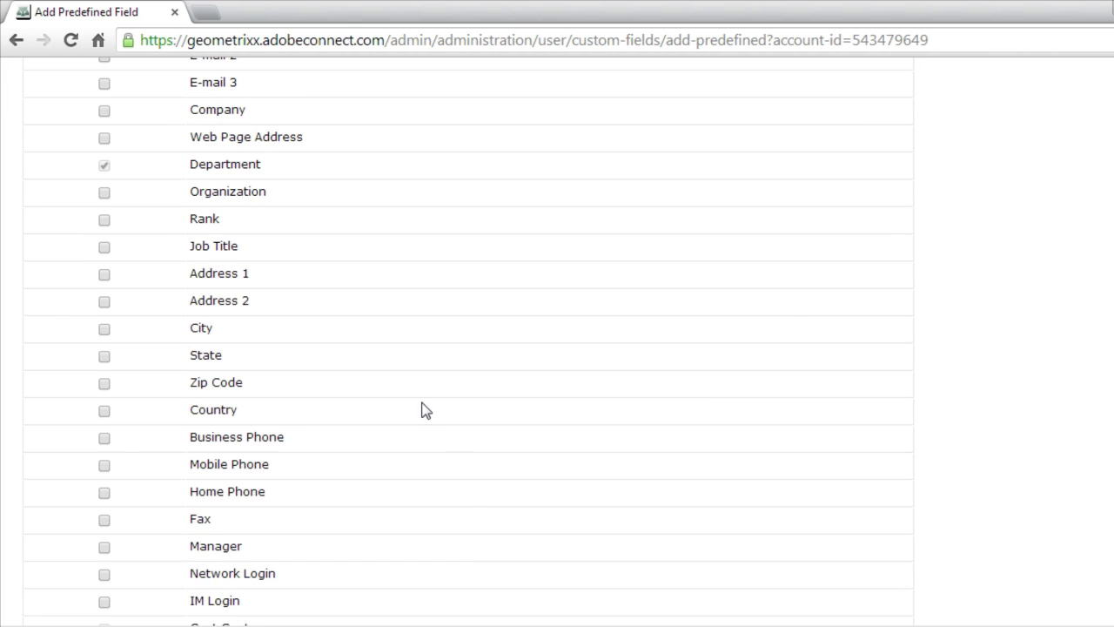
pyautogui.scroll(1, 439, 443)
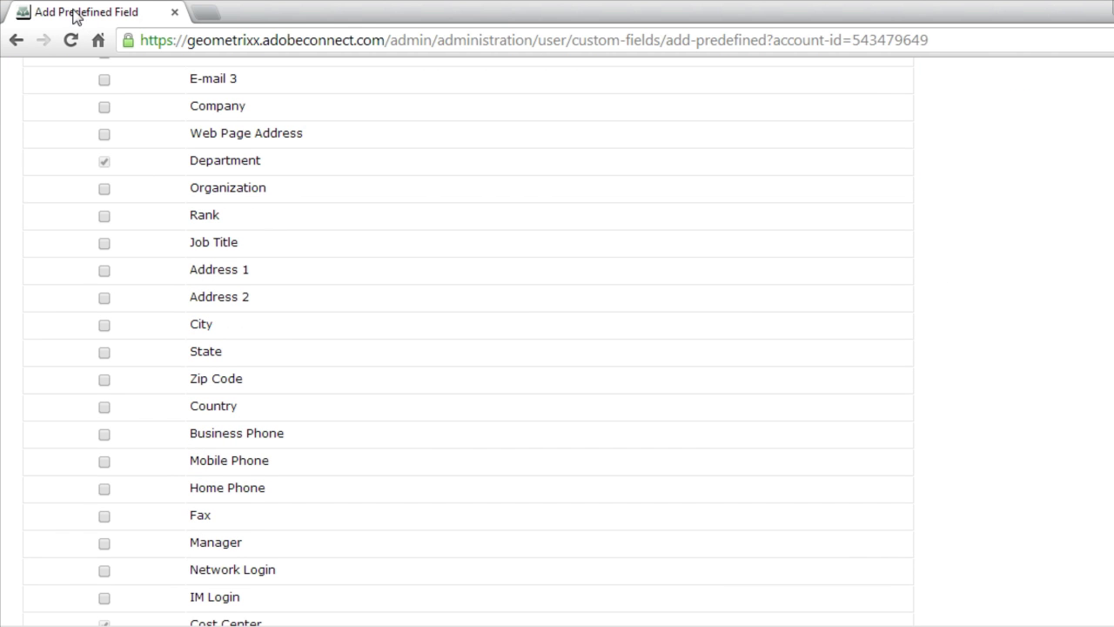
pyautogui.click(103, 217)
pyautogui.click(104, 217)
pyautogui.scroll(-1, 380, 312)
pyautogui.click(522, 569)
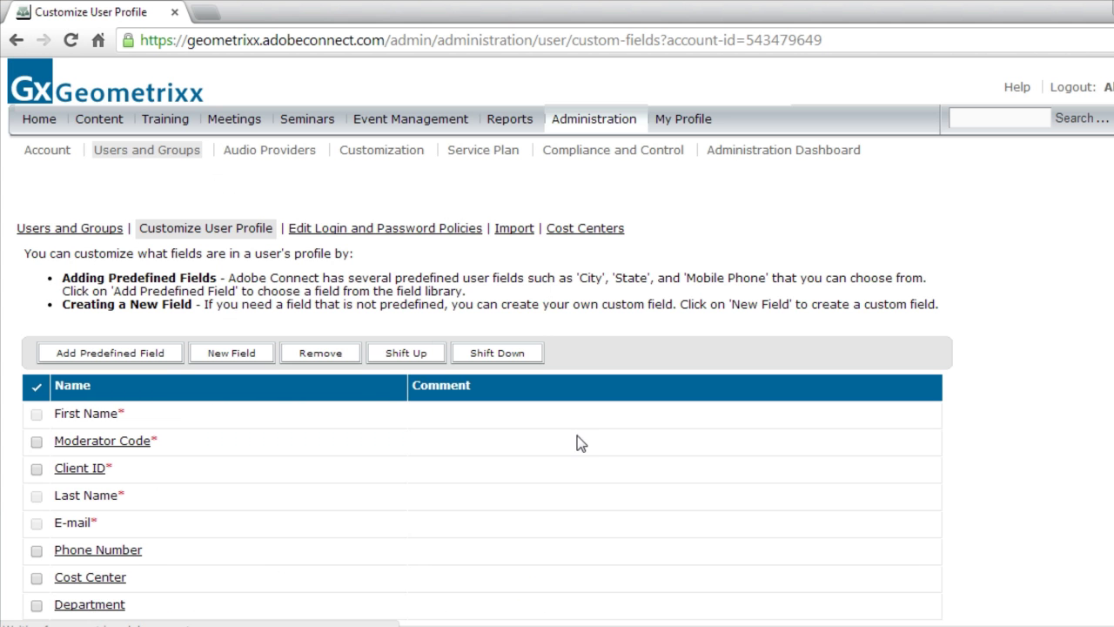
pyautogui.click(246, 362)
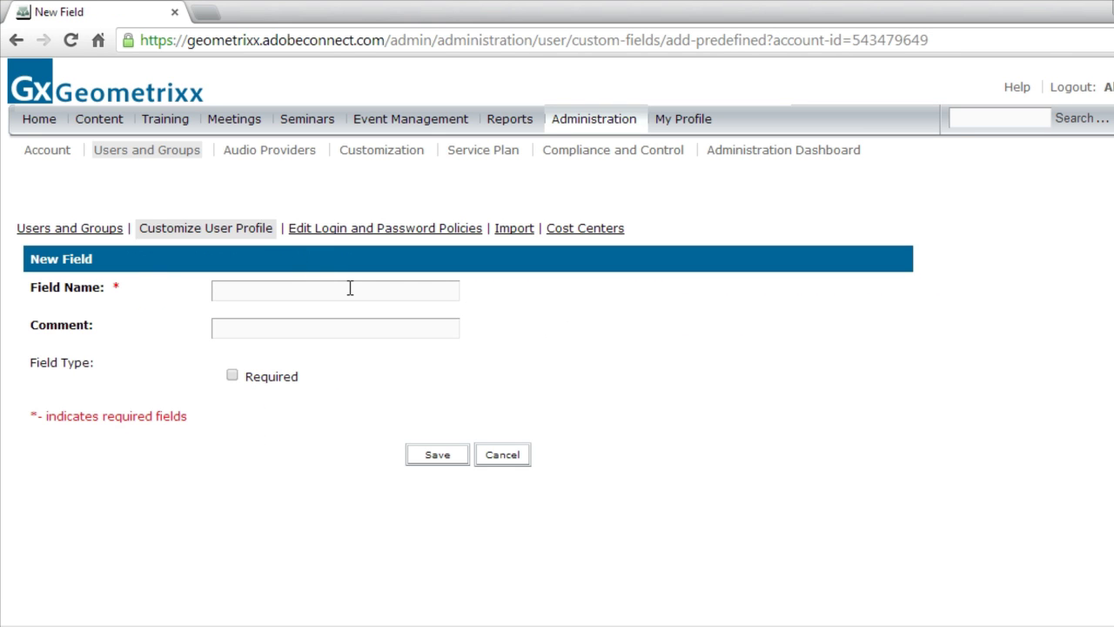
# Cancel the New Field form and open Edit Login and Password Policies
pyautogui.click(305, 290)
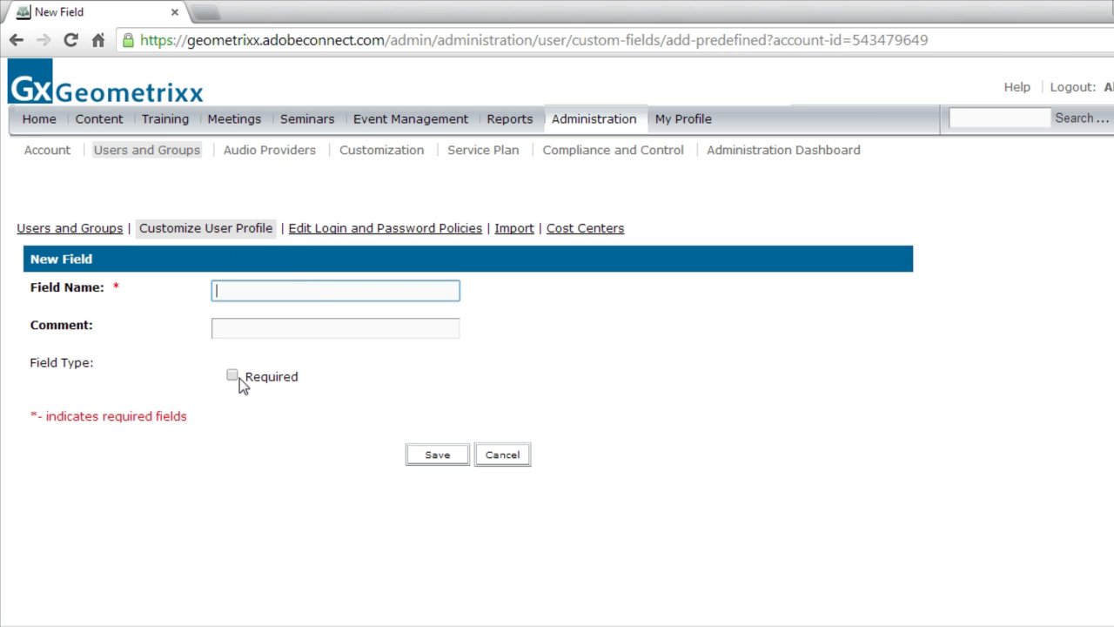
pyautogui.click(505, 462)
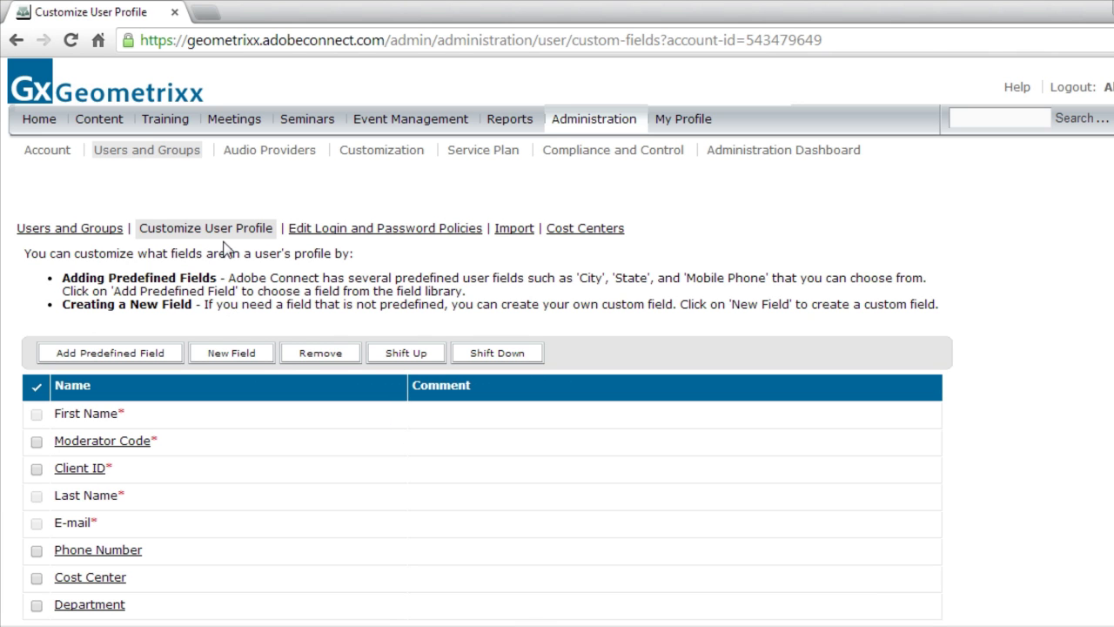
pyautogui.click(339, 239)
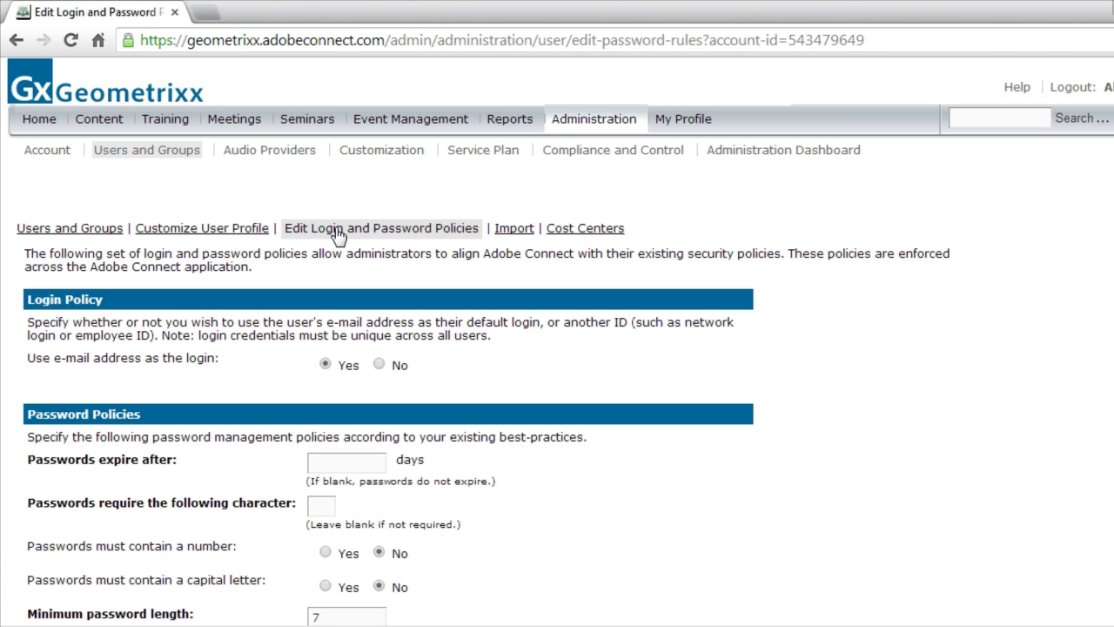
pyautogui.moveTo(169, 327); pyautogui.dragTo(656, 356)
pyautogui.click(655, 353)
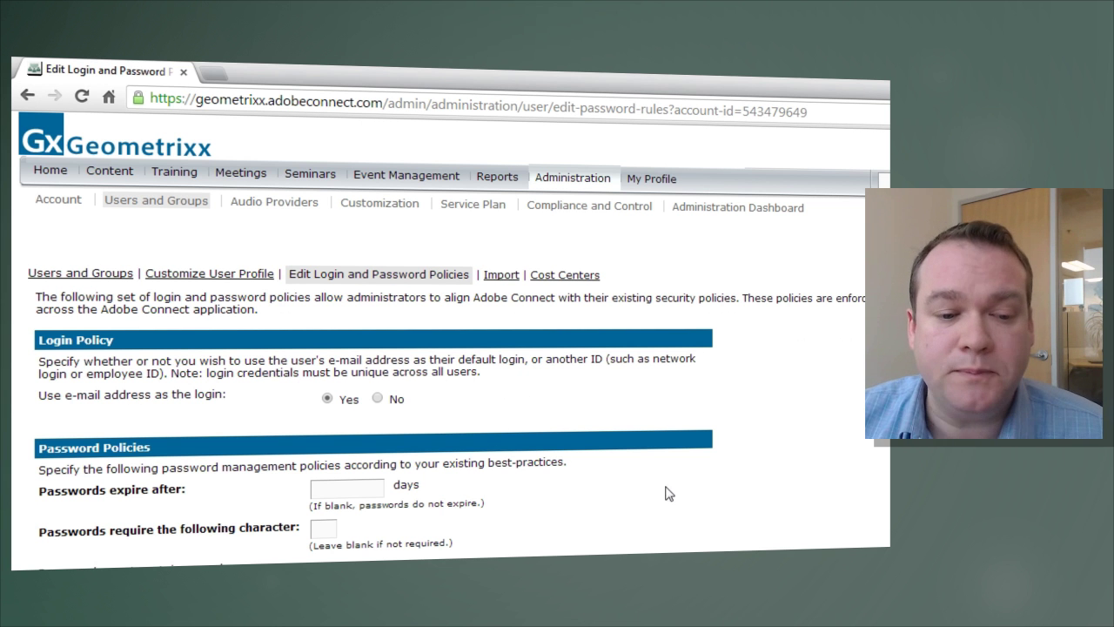
pyautogui.scroll(-1, 713, 497)
pyautogui.scroll(-1, 718, 501)
pyautogui.scroll(-1, 721, 499)
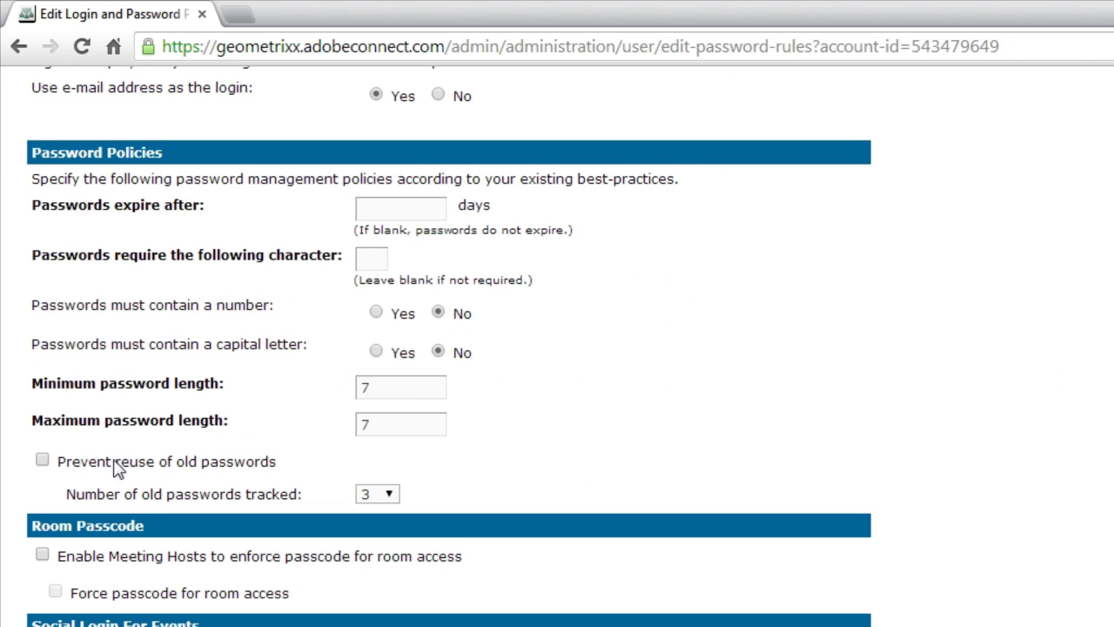
# Turn on 'Prevent reuse of old passwords' with 3 old passwords tracked
pyautogui.click(43, 461)
pyautogui.click(389, 495)
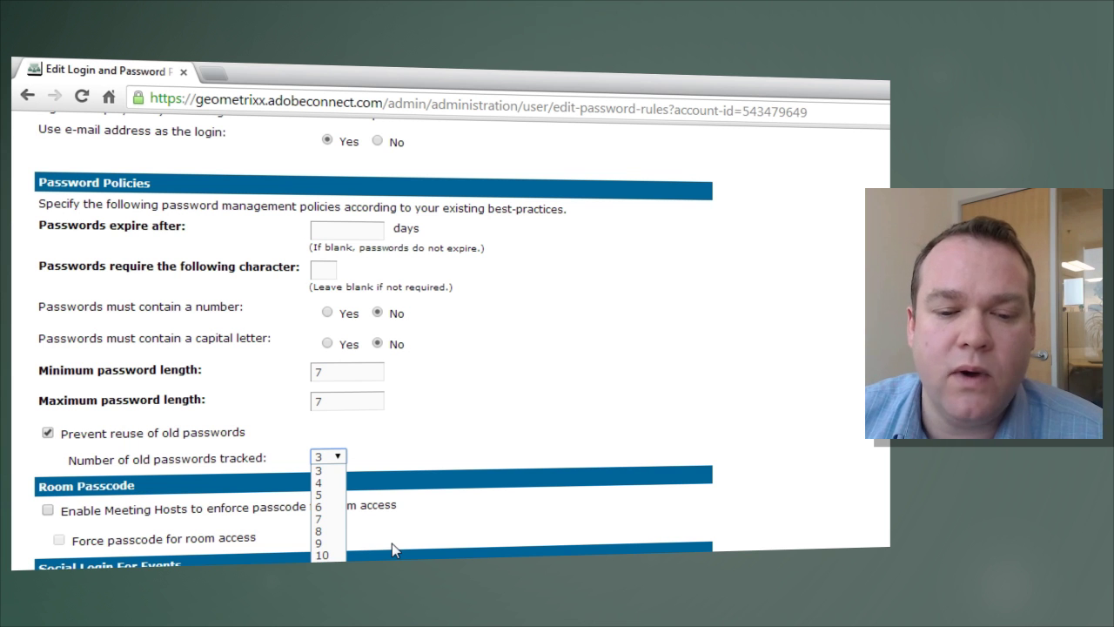
pyautogui.click(535, 451)
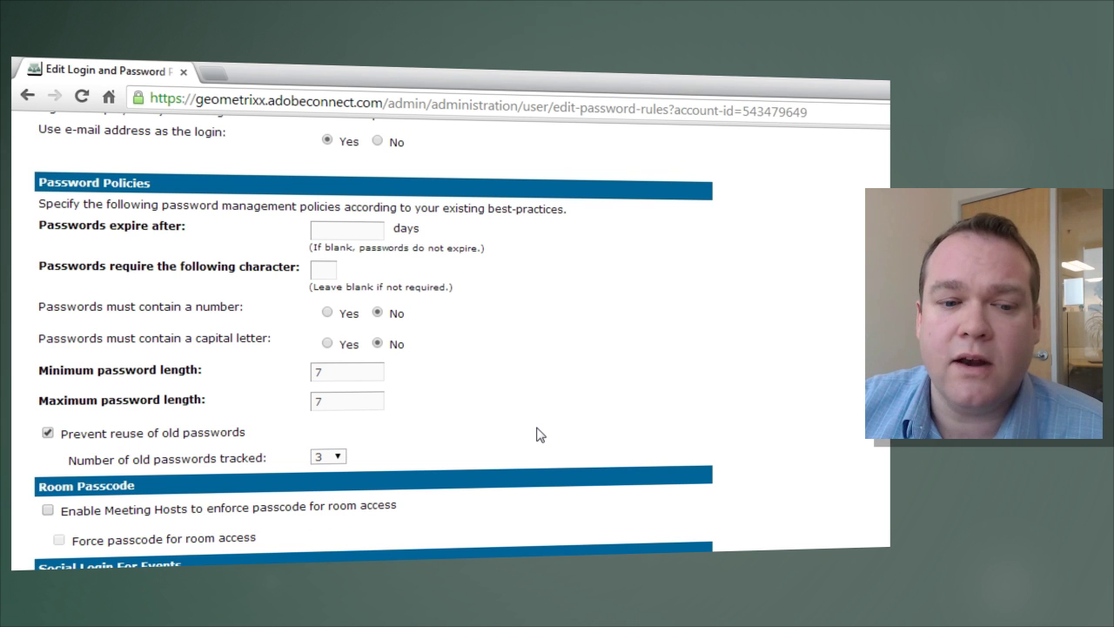
pyautogui.scroll(-3, 544, 438)
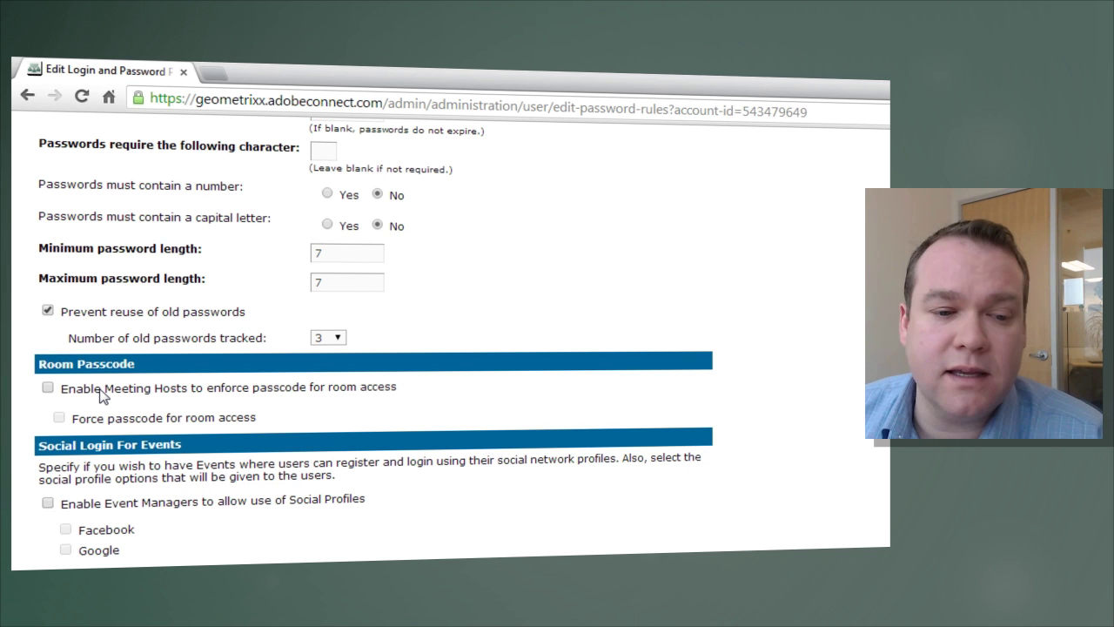
# Switch room passcode enforcement on and back off, then go to the CSV Import page
pyautogui.click(43, 389)
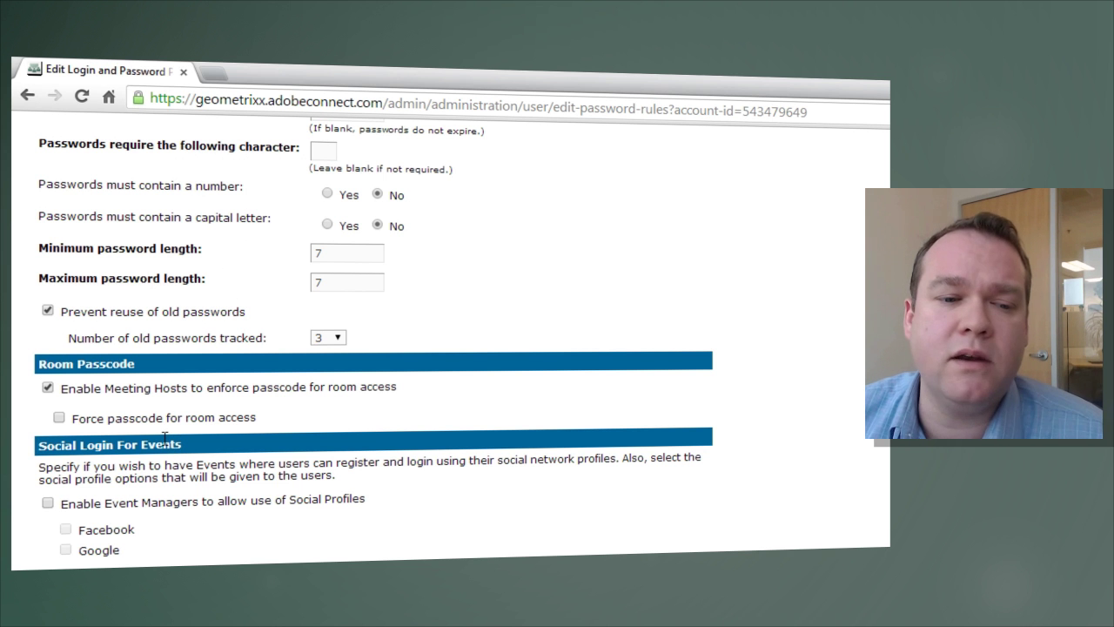
pyautogui.click(48, 387)
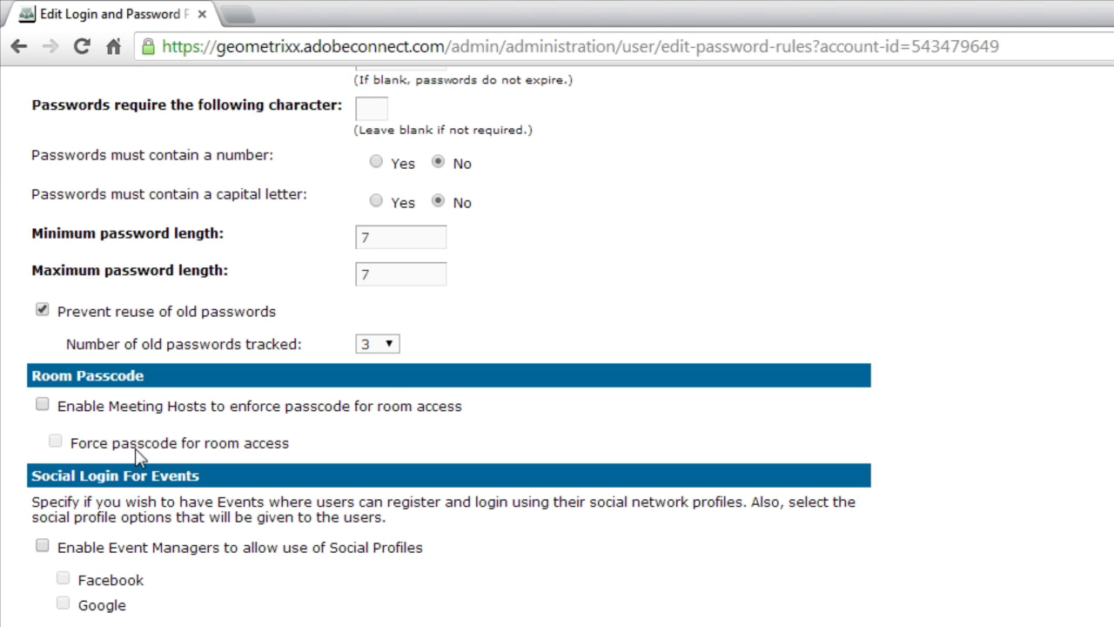
pyautogui.scroll(6, 139, 457)
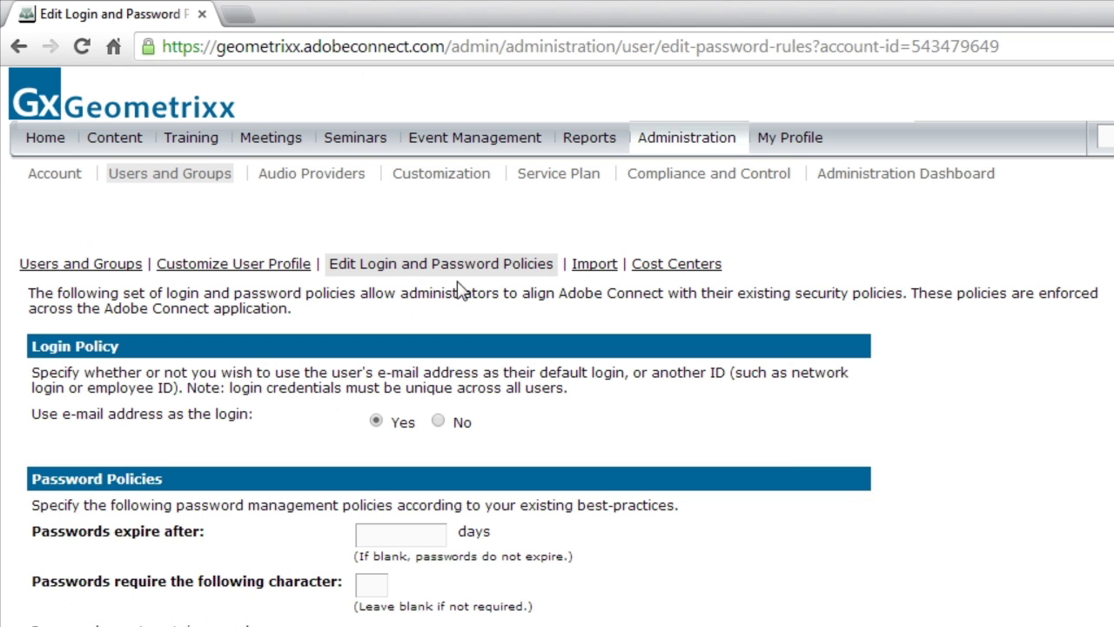
pyautogui.click(609, 268)
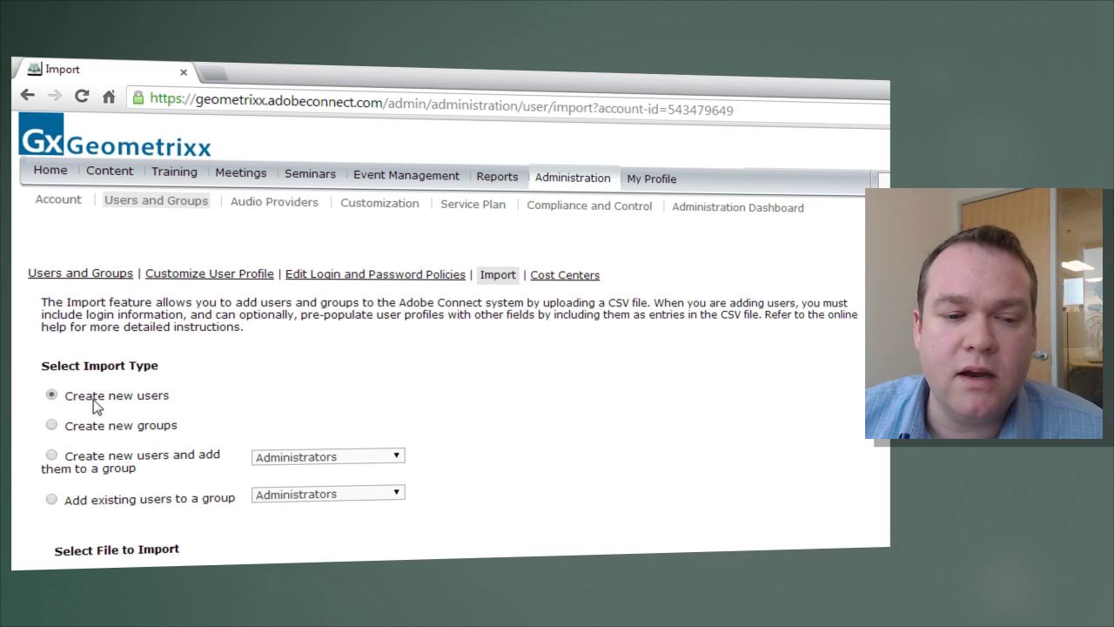
# Set import type to 'Add existing users to a group', targeting the Administrators group
pyautogui.scroll(-1, 326, 409)
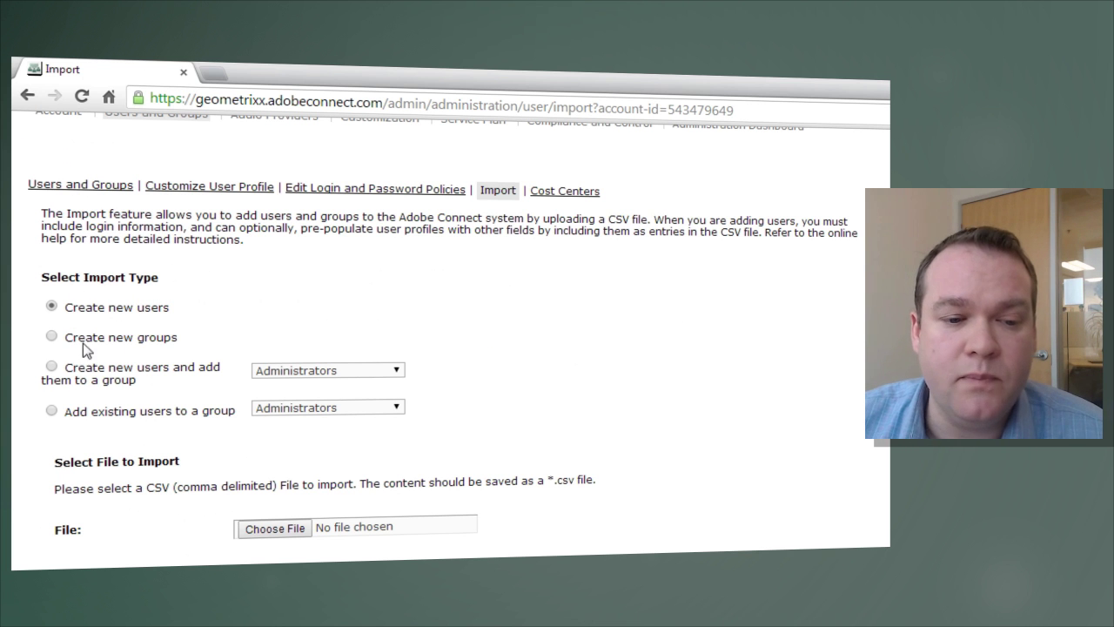
pyautogui.click(51, 367)
pyautogui.click(325, 373)
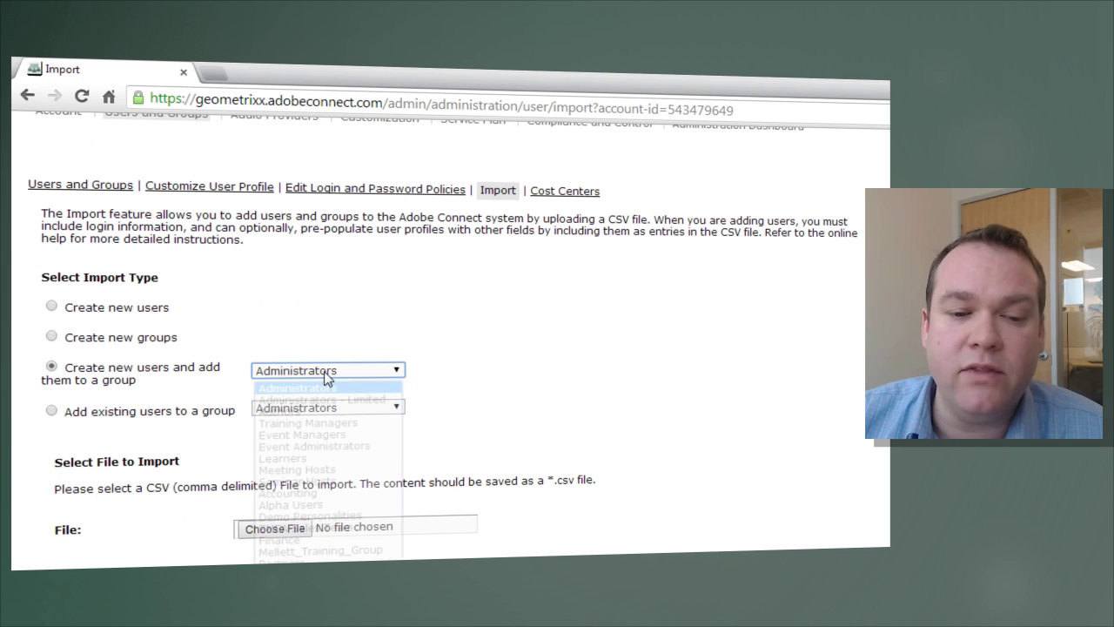
pyautogui.click(547, 396)
pyautogui.click(51, 410)
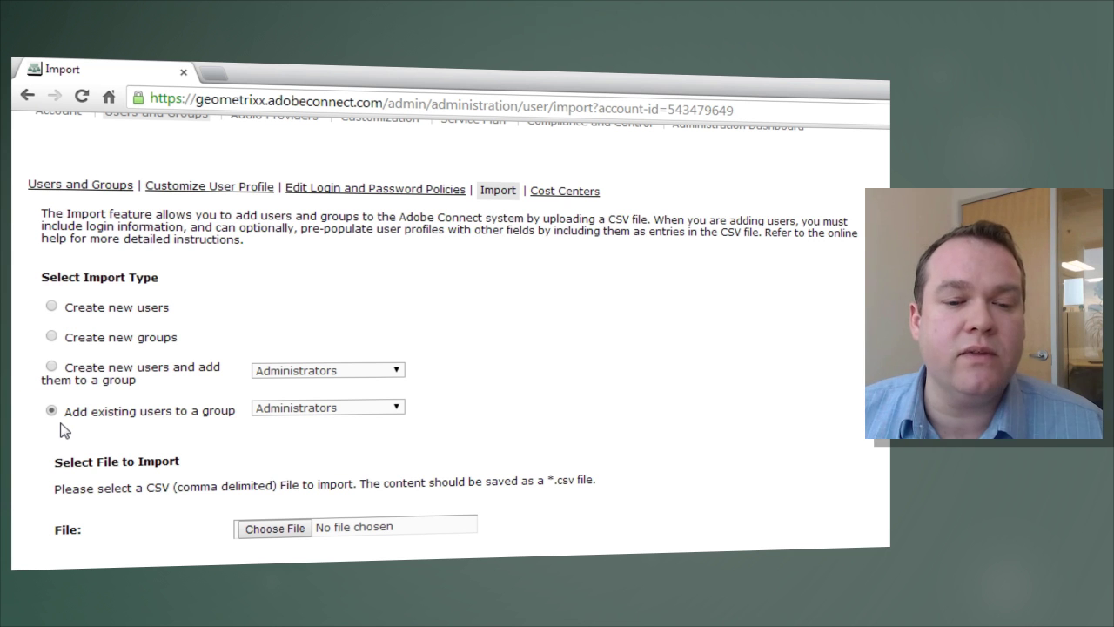
pyautogui.click(363, 409)
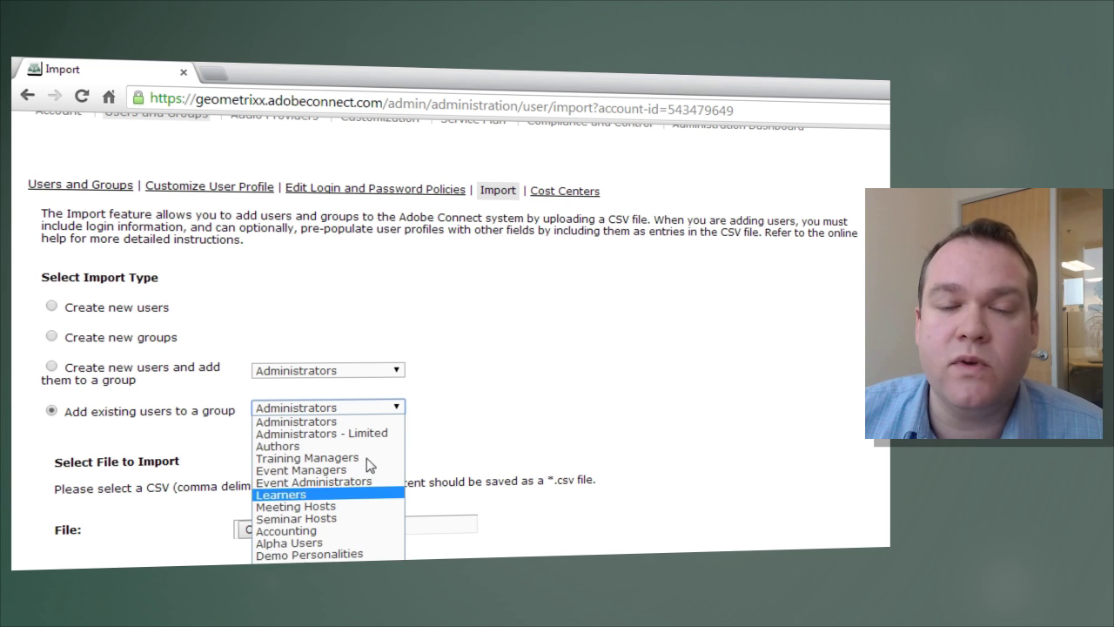
pyautogui.click(518, 425)
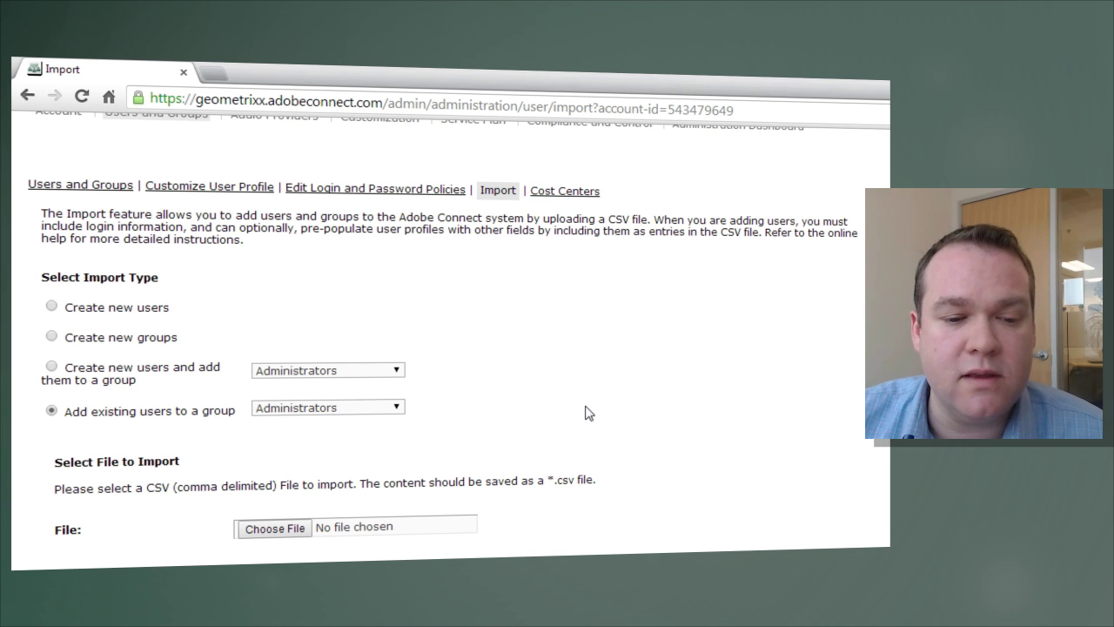
pyautogui.scroll(-1, 442, 371)
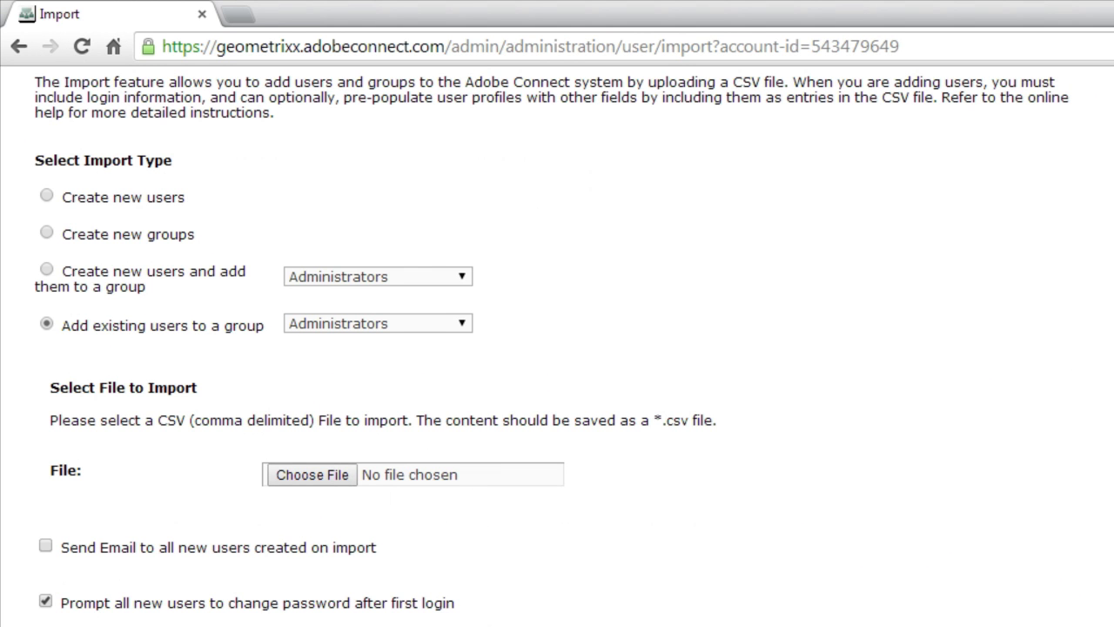
pyautogui.moveTo(259, 626)
pyautogui.click(376, 600)
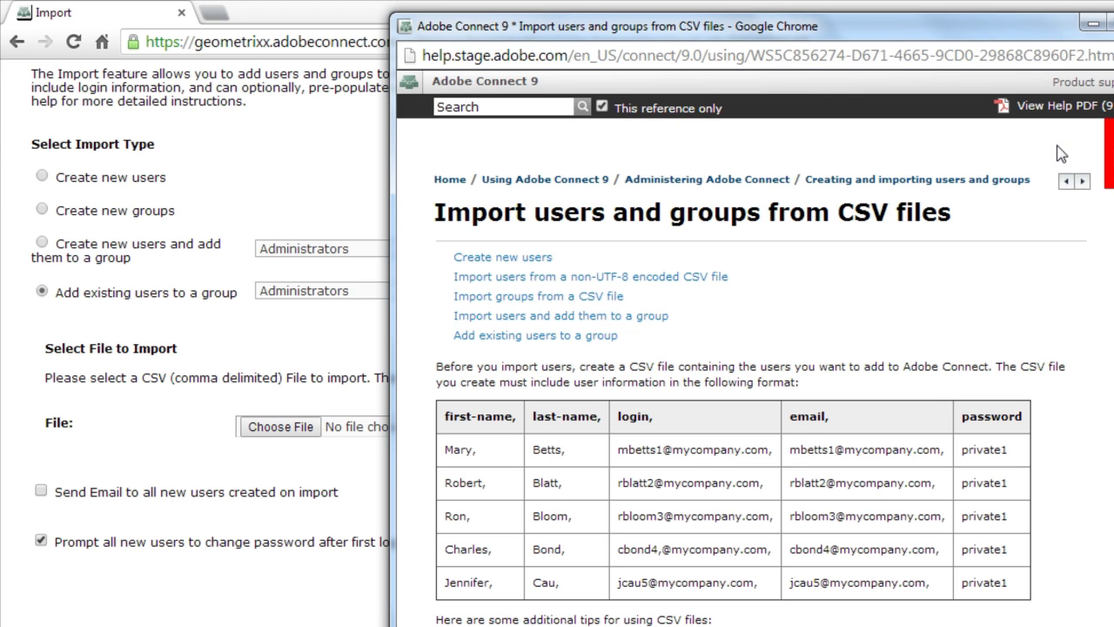
pyautogui.hotkey('alt', 'F4')
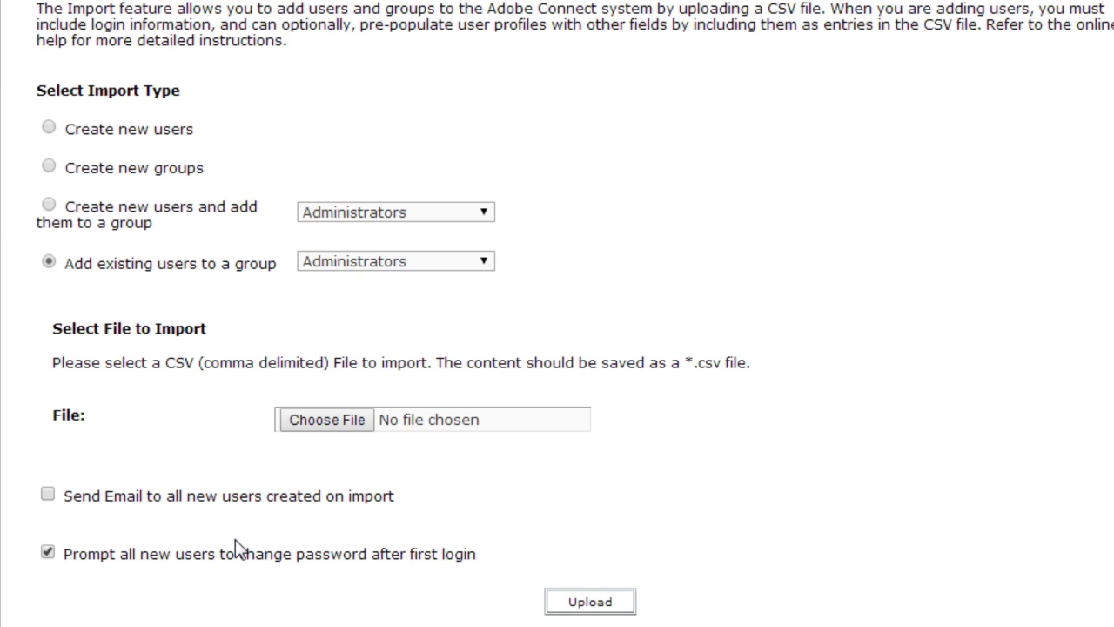
# Scroll back to the top of the Import page
pyautogui.scroll(3, 520, 226)
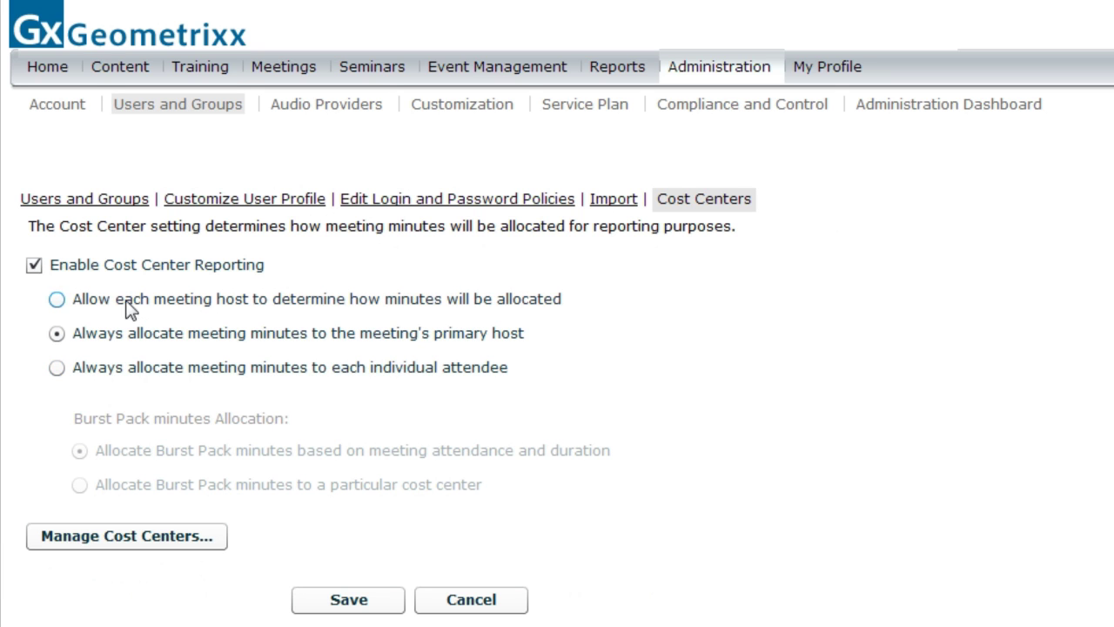
# Let each meeting host choose minute allocation, then review and cancel Manage Cost Centers
pyautogui.press('Up')
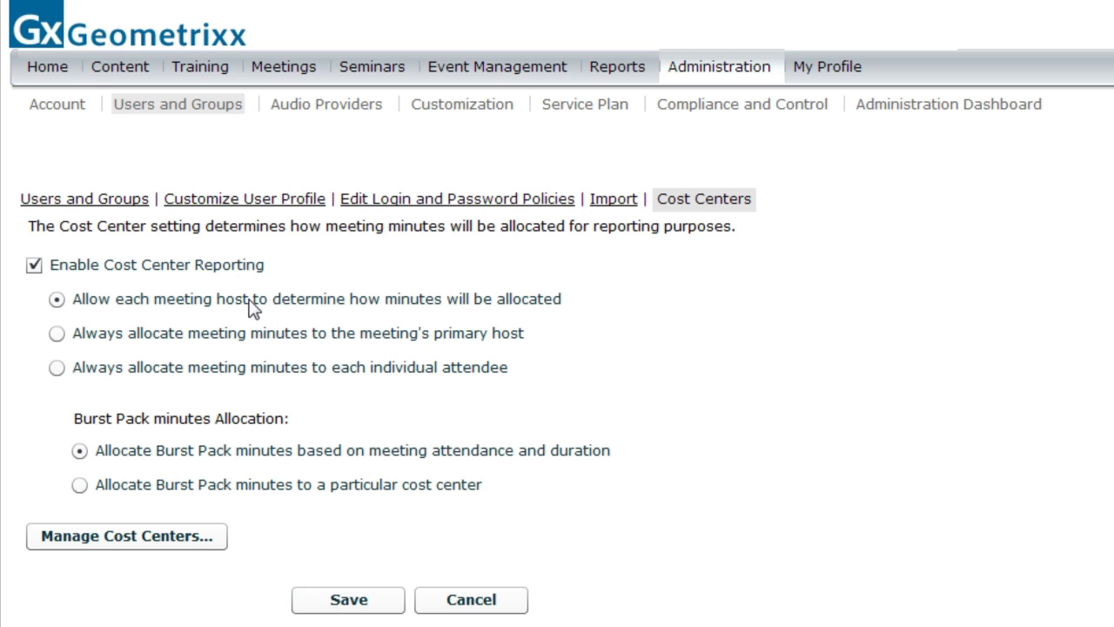
pyautogui.click(126, 545)
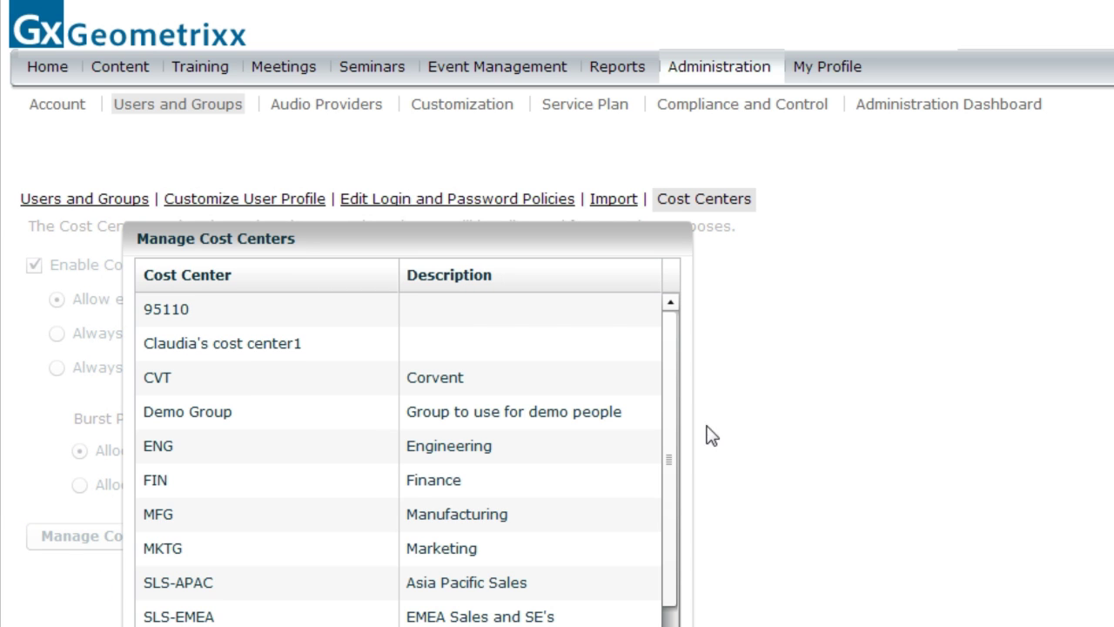
pyautogui.scroll(-1, 673, 409)
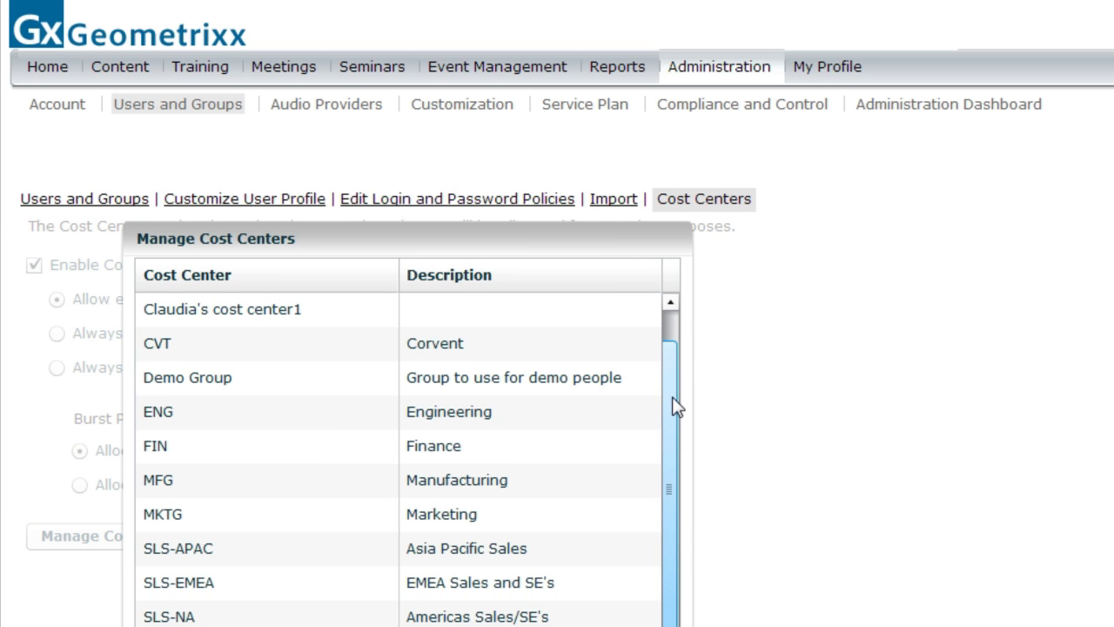
pyautogui.moveTo(548, 237); pyautogui.dragTo(620, 209)
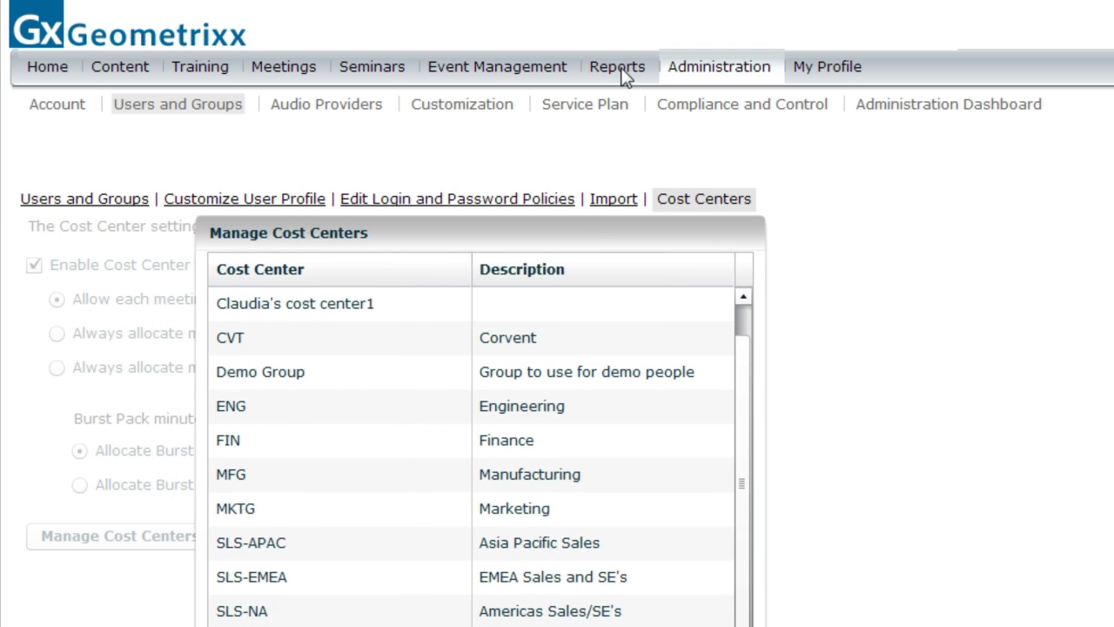
pyautogui.scroll(-3, 630, 538)
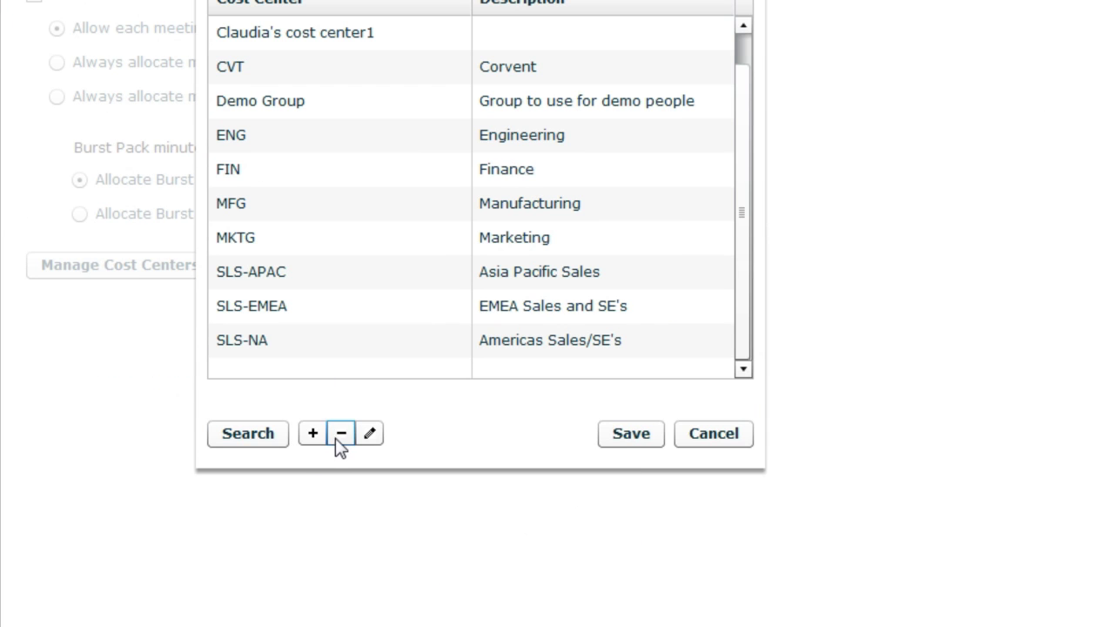
pyautogui.click(714, 433)
pyautogui.scroll(3, 693, 482)
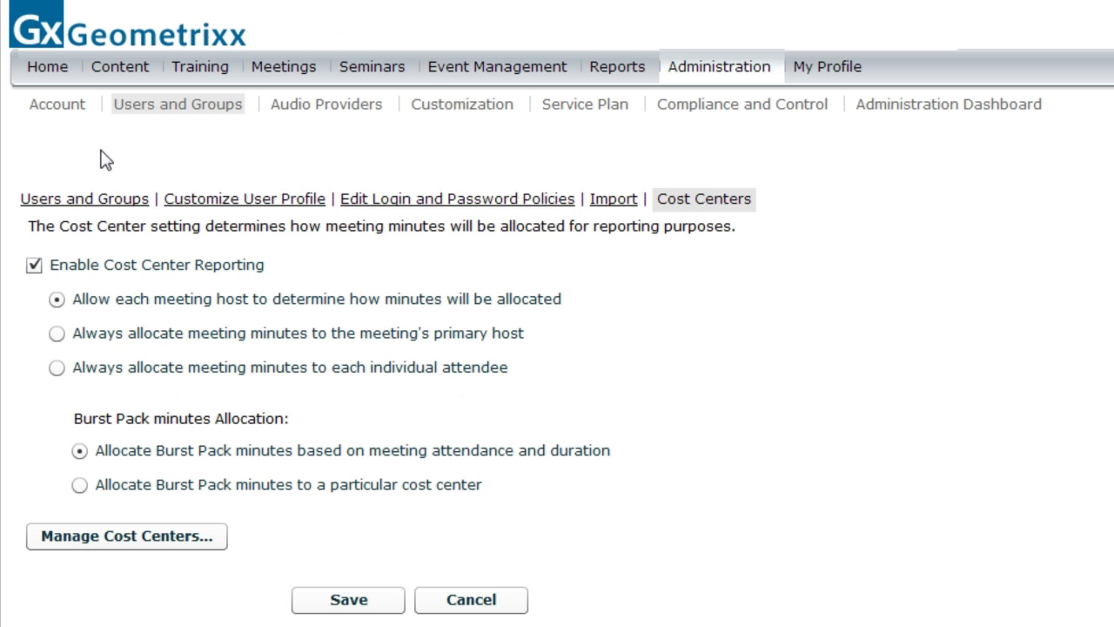
# Open the Users and Groups list, scroll through it, and select the Administrators group
pyautogui.click(74, 202)
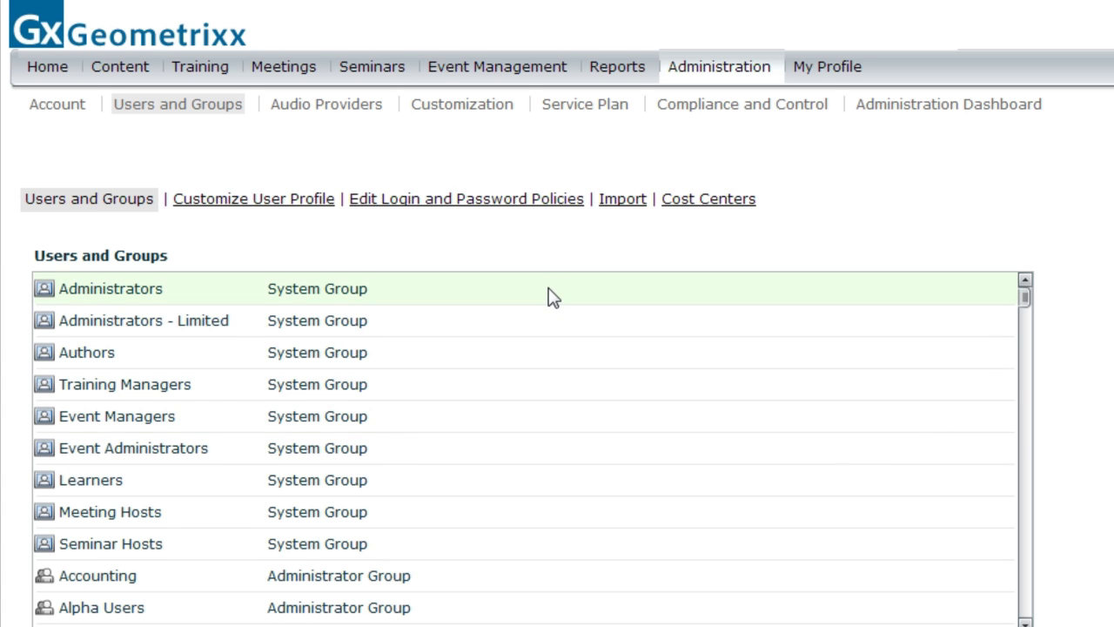
pyautogui.scroll(-3, 597, 425)
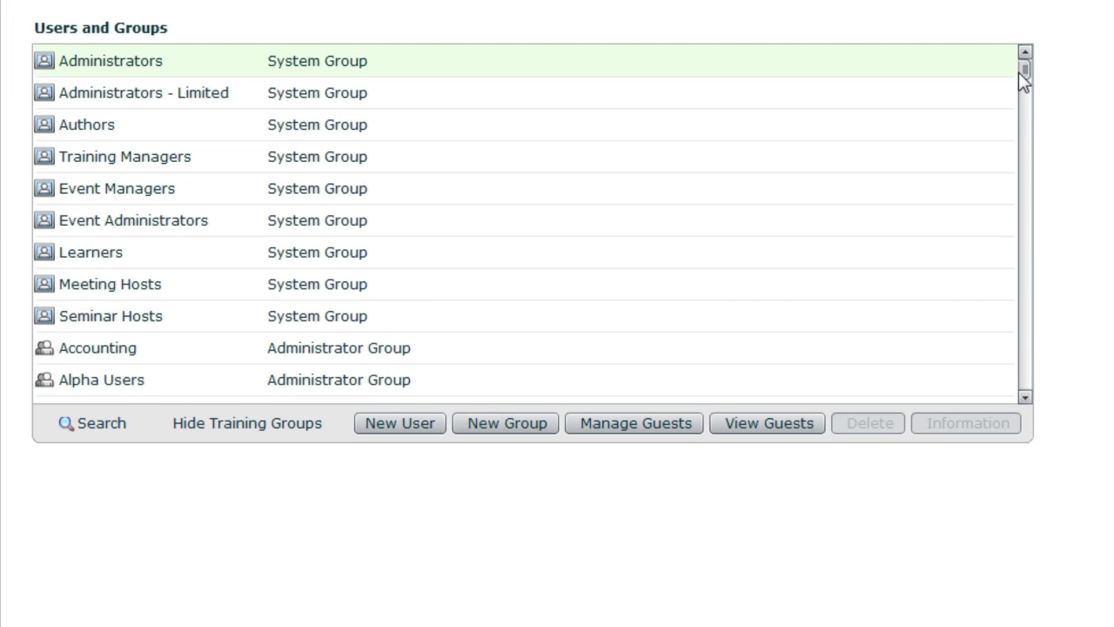
pyautogui.moveTo(1022, 75)
pyautogui.mouseDown()
pyautogui.moveTo(1026, 105)
pyautogui.moveTo(1036, 70)
pyautogui.mouseUp()
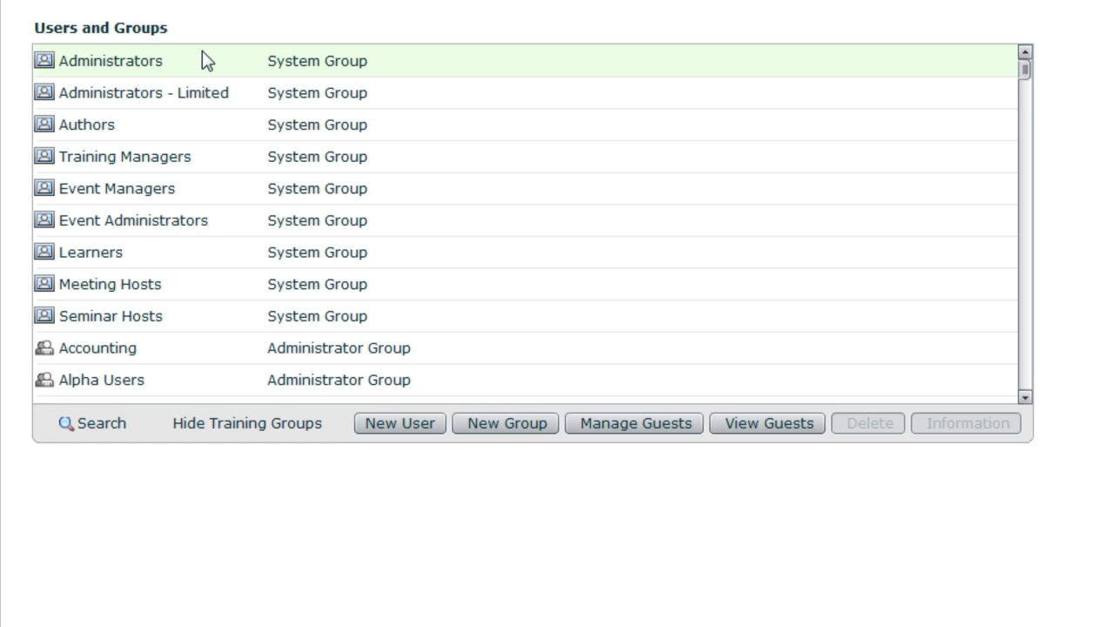
pyautogui.click(288, 68)
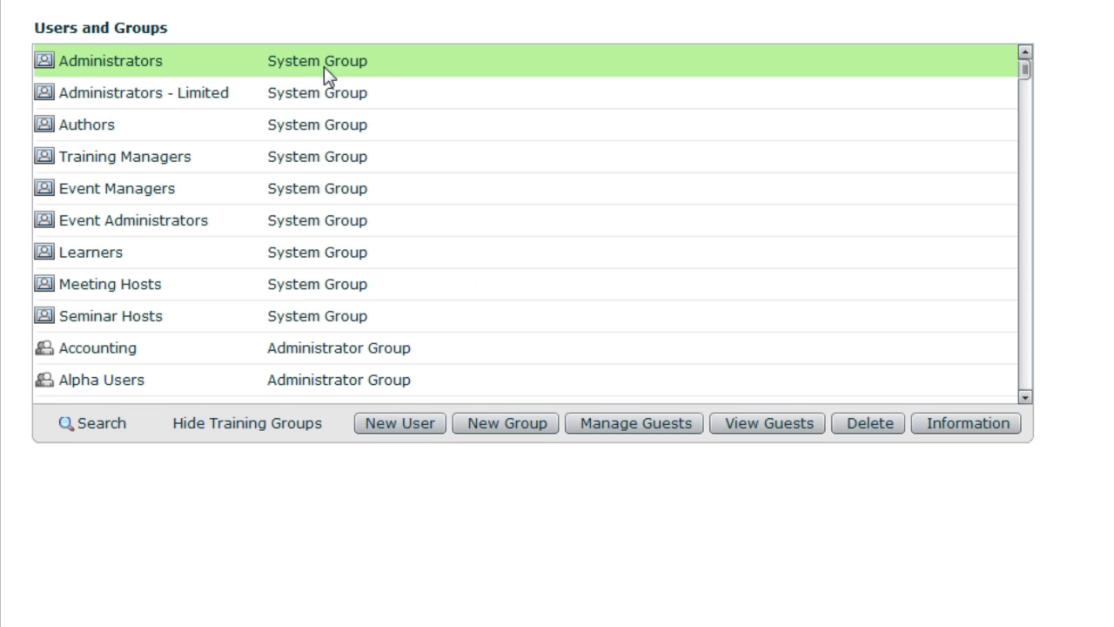